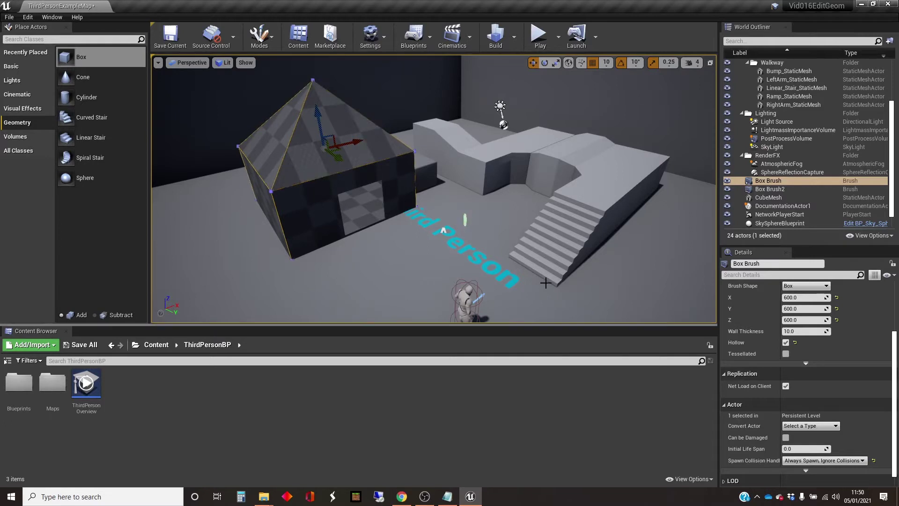
Play-test the level, walking the character through the doorway into the house and back out, and end the session.
right_drag(443, 237, 487, 288)
right_drag(456, 248, 468, 255)
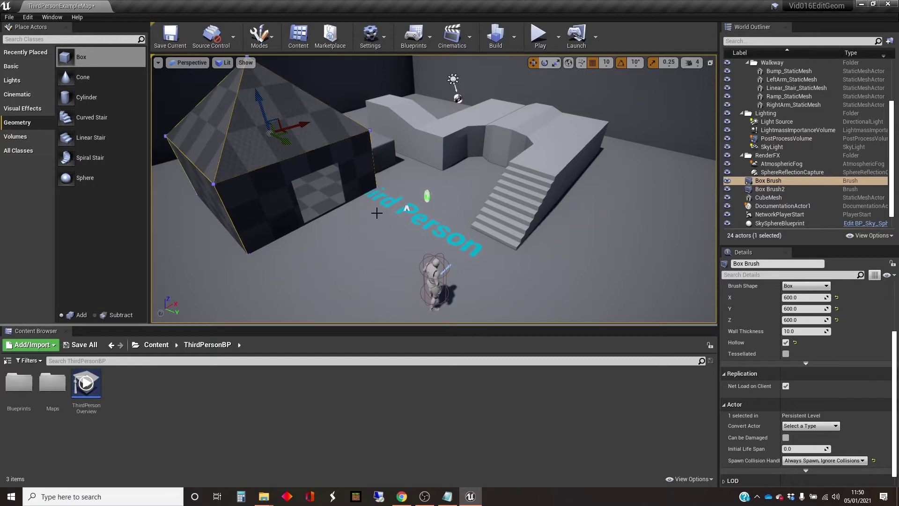
right_drag(434, 189, 374, 208)
drag(466, 192, 407, 231)
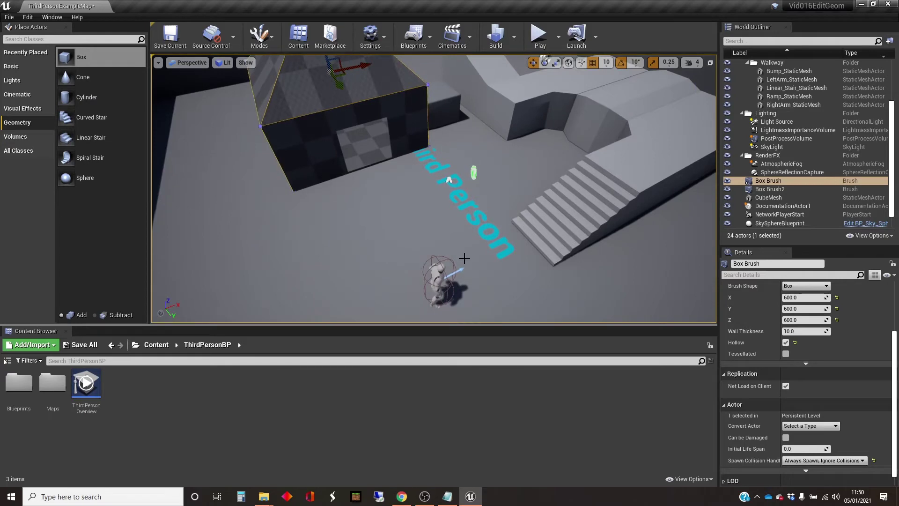
click(539, 37)
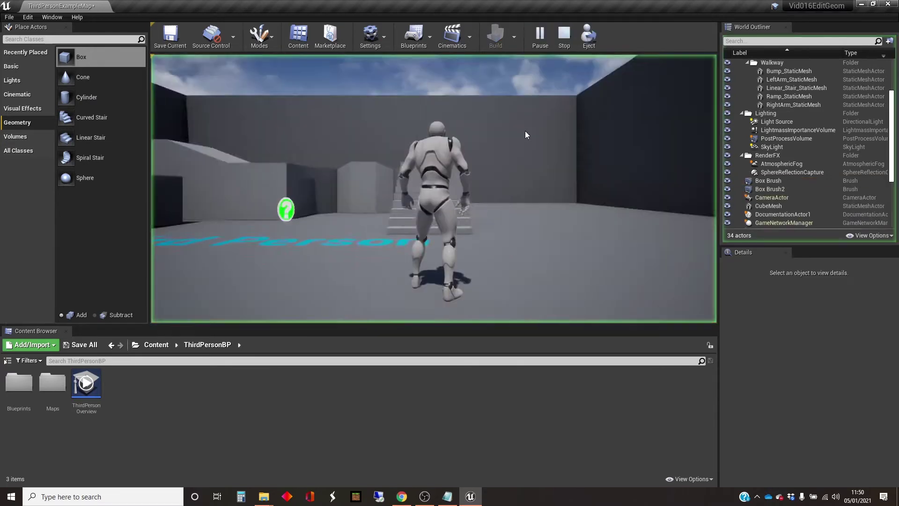
key(w)
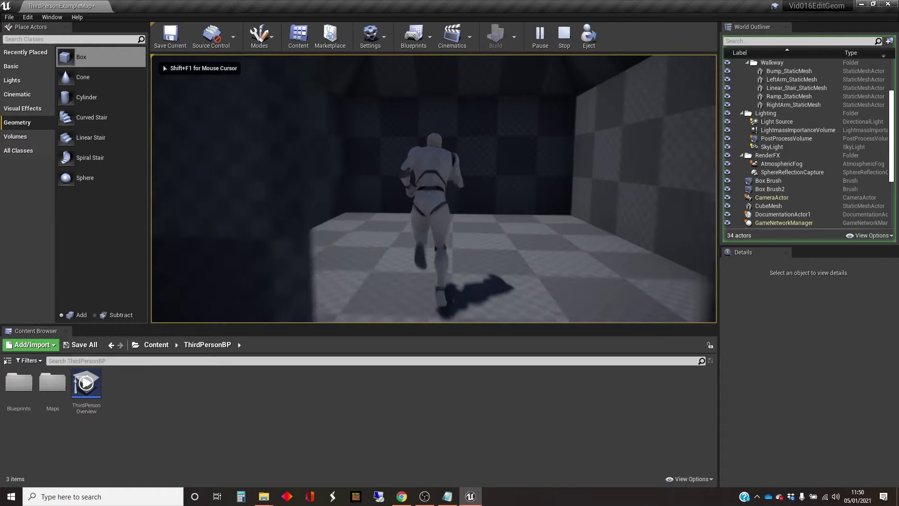
key(a)
key(a)
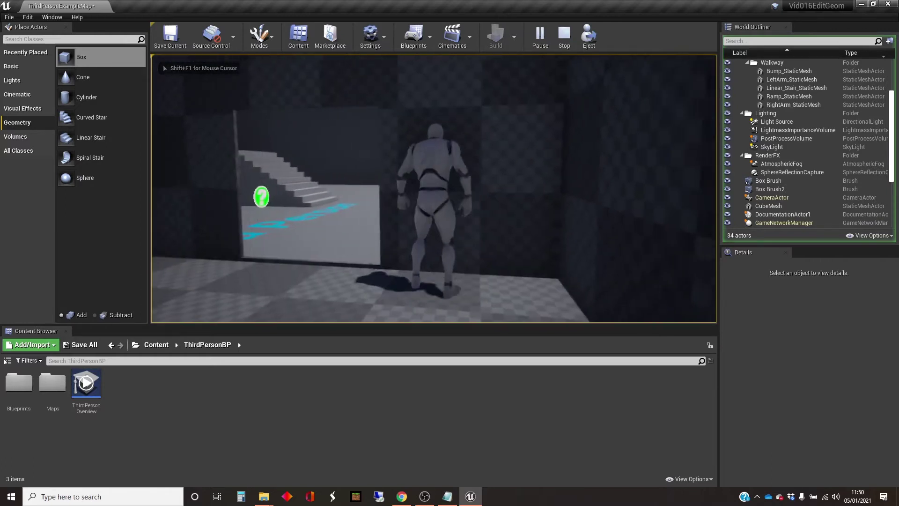
key(w)
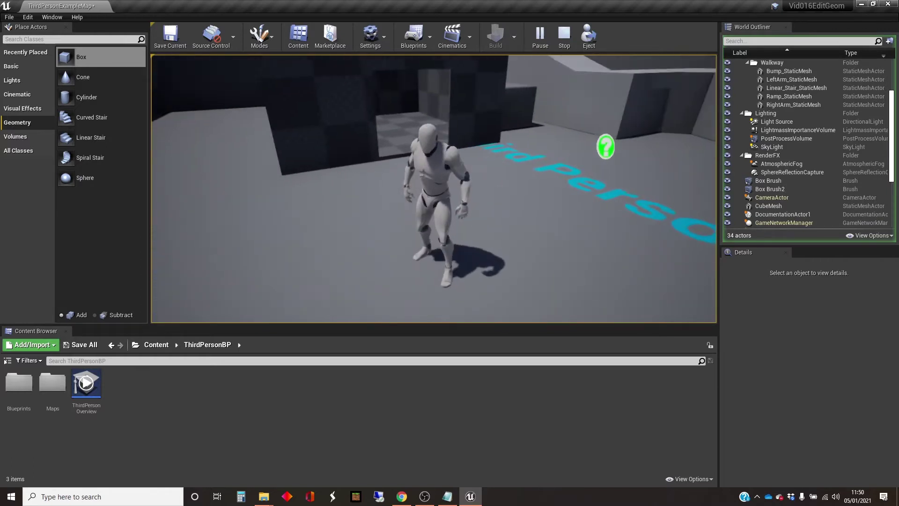
key(Escape)
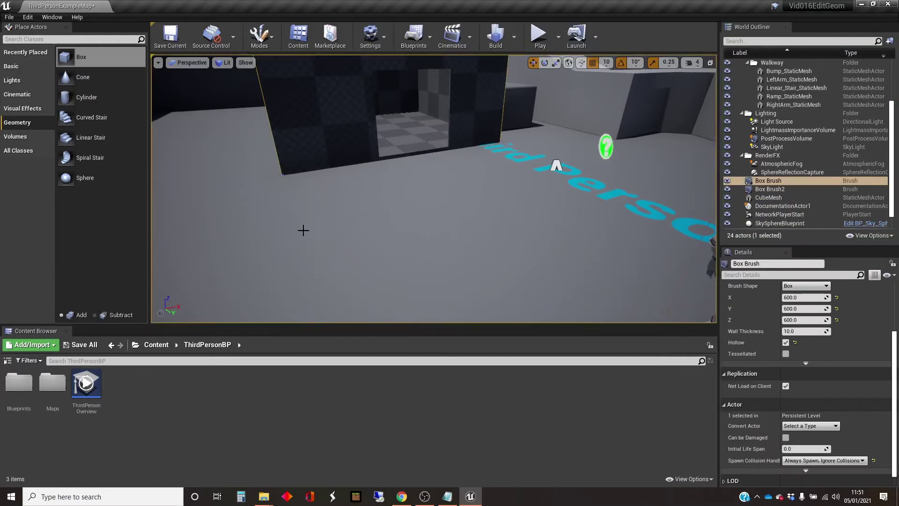
Show the advanced brush settings of the house's Box Brush.
key(f)
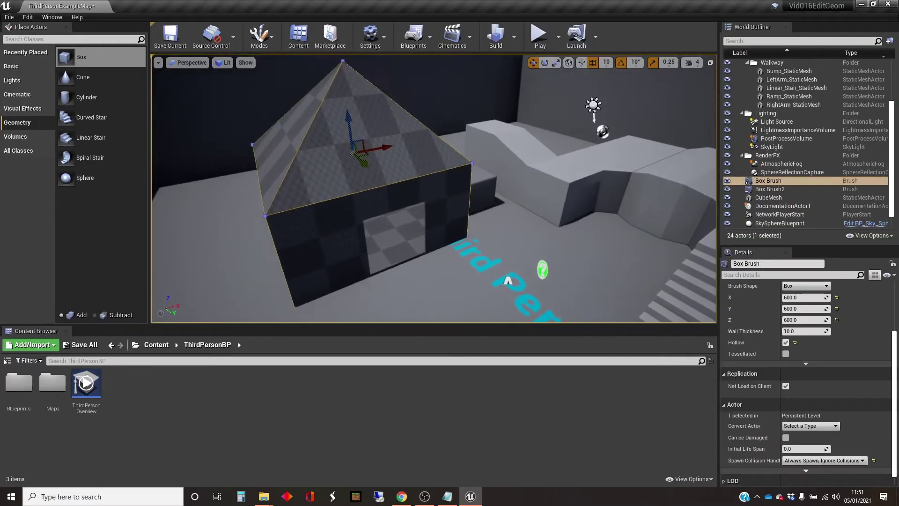
mouse_move(433, 189)
right_down()
mouse_move(412, 199)
mouse_move(433, 199)
mouse_move(441, 230)
right_up()
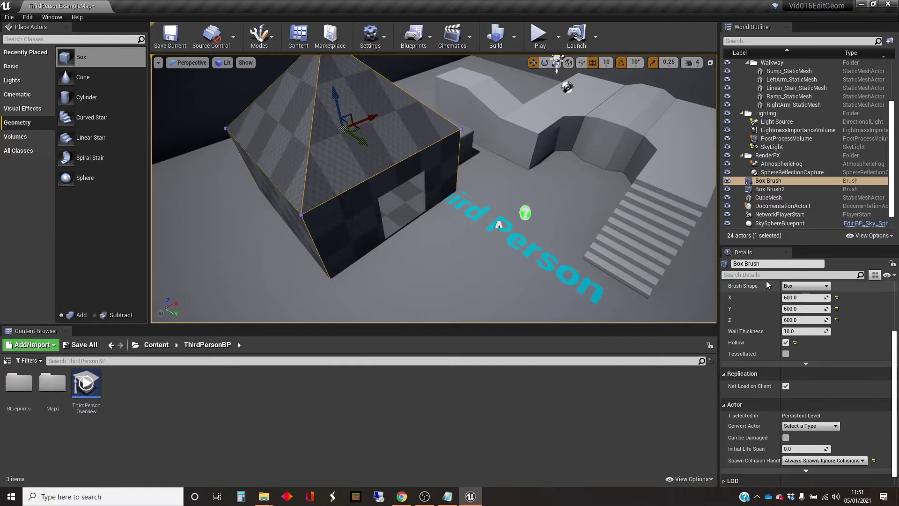
scroll(759, 298, up, 2)
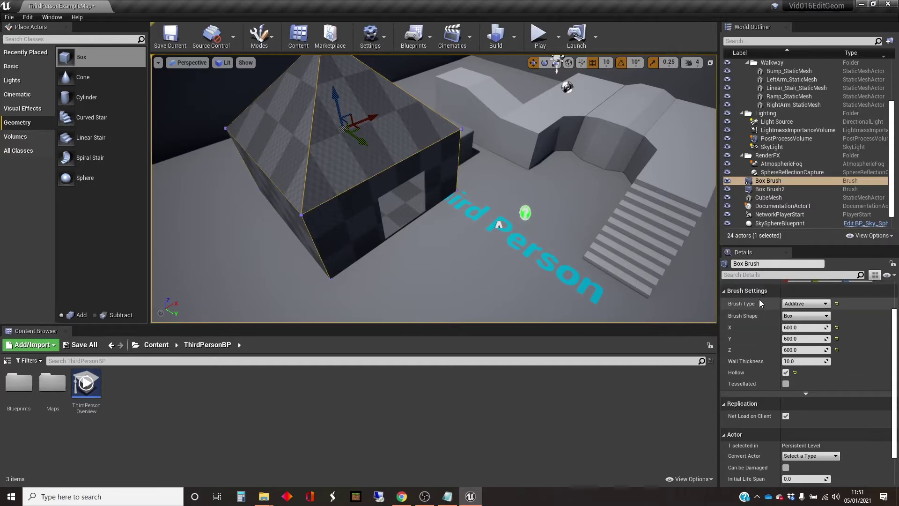
scroll(760, 299, down, 1)
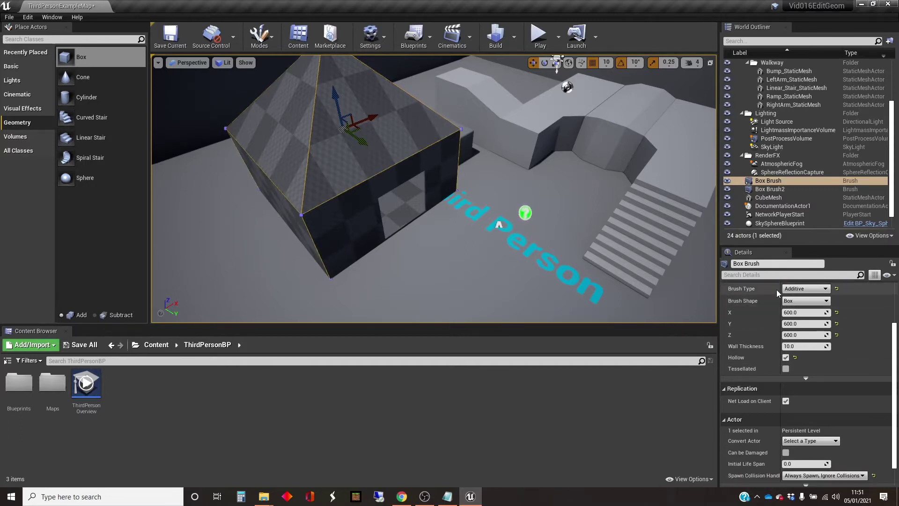
click(806, 378)
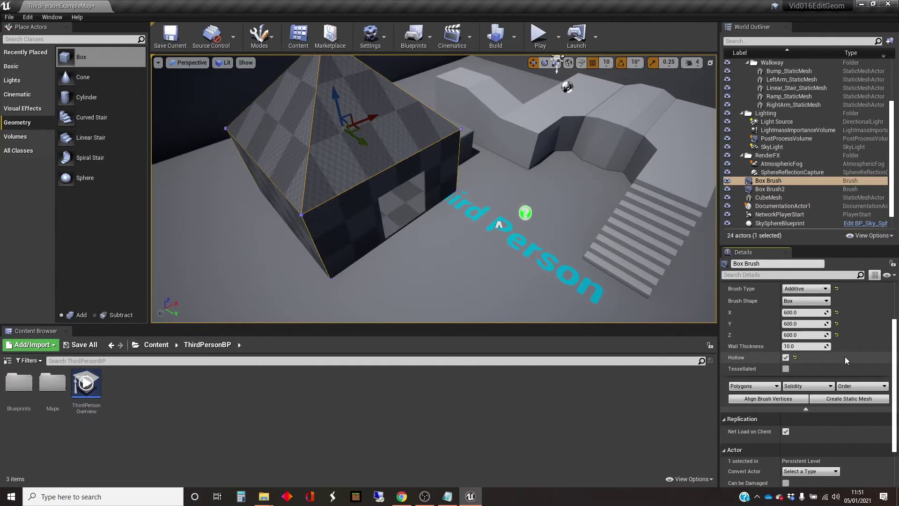
Convert only the house's Box Brush into a static mesh named DansMesh in the Content folder.
click(850, 400)
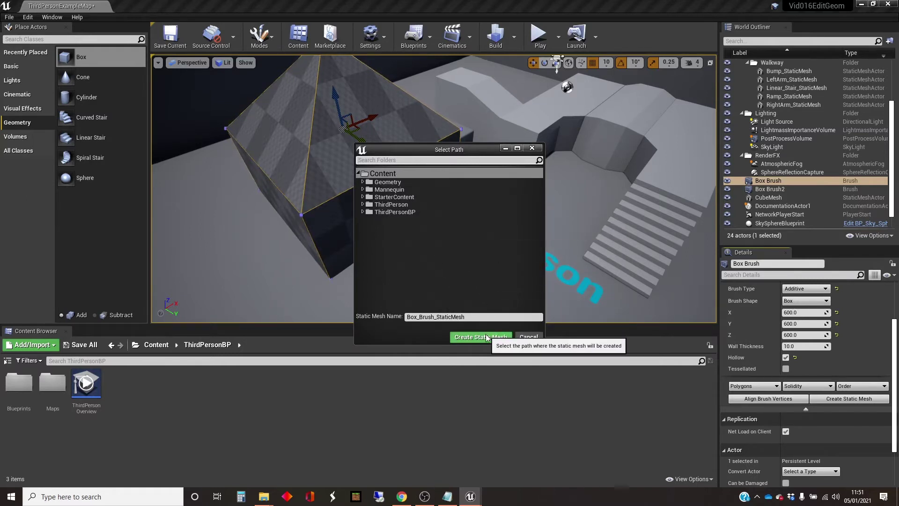
click(436, 317)
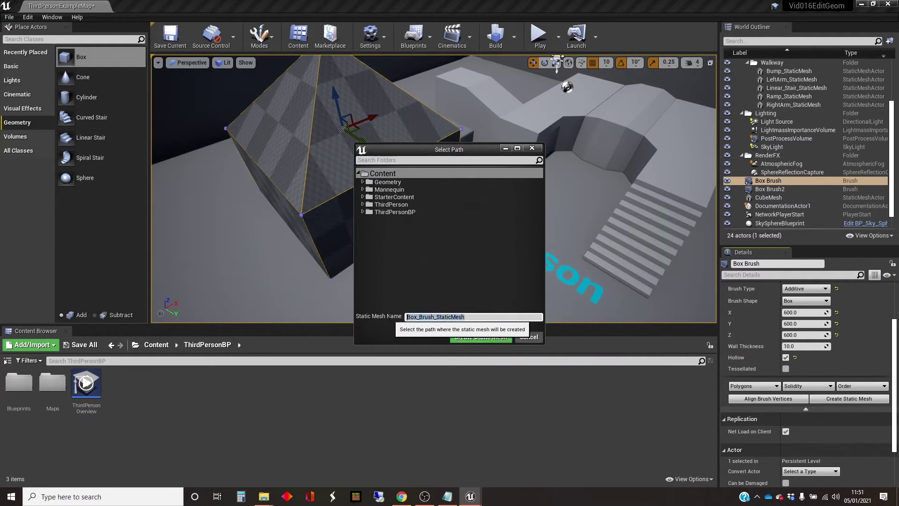
text(DansM)
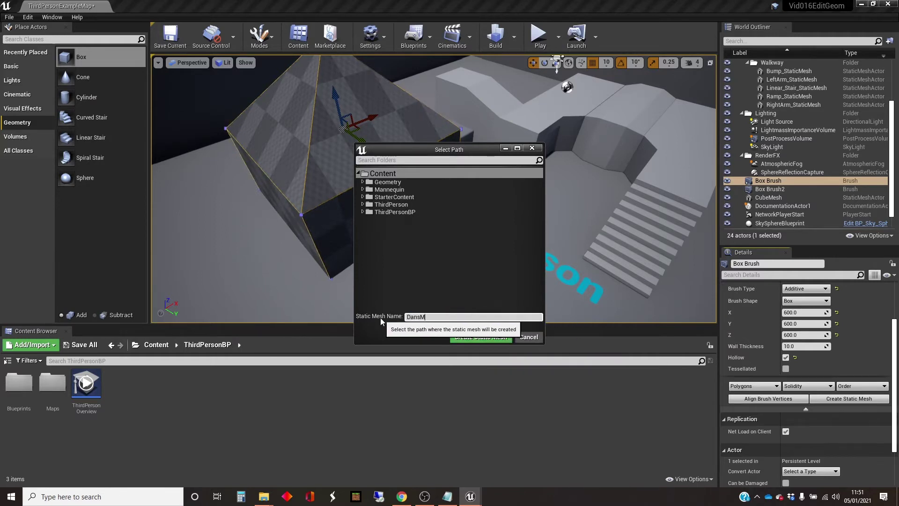
text(esh)
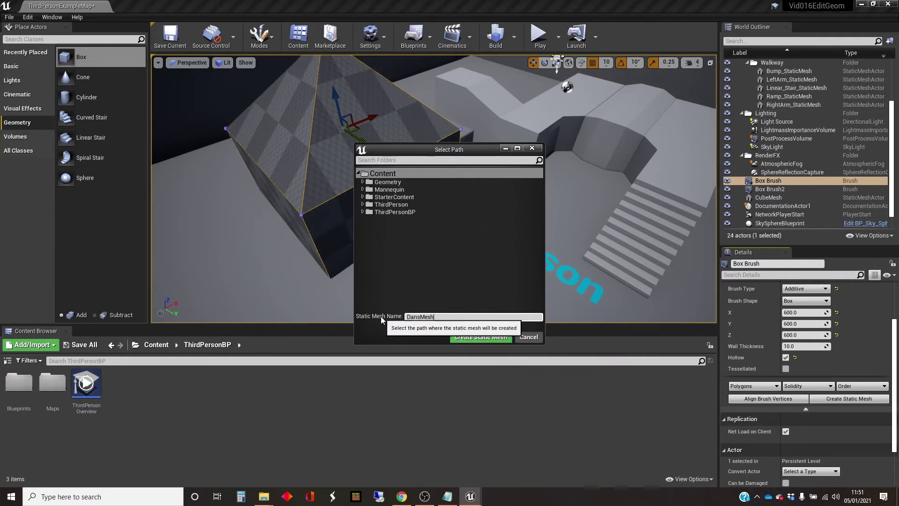
click(476, 341)
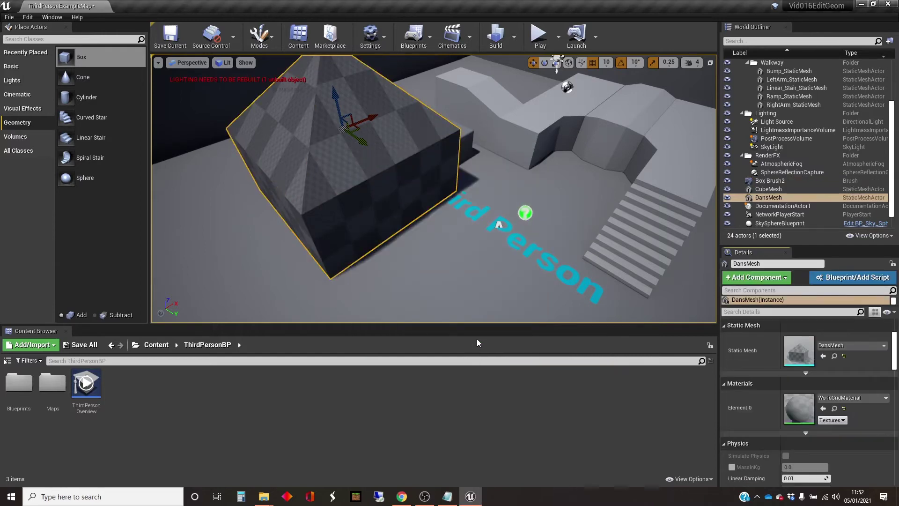
Play-test the level, running the character up to the converted house to check its doorway and walls.
mouse_move(439, 252)
right_down()
mouse_move(370, 248)
mouse_move(452, 253)
right_up()
key(w)
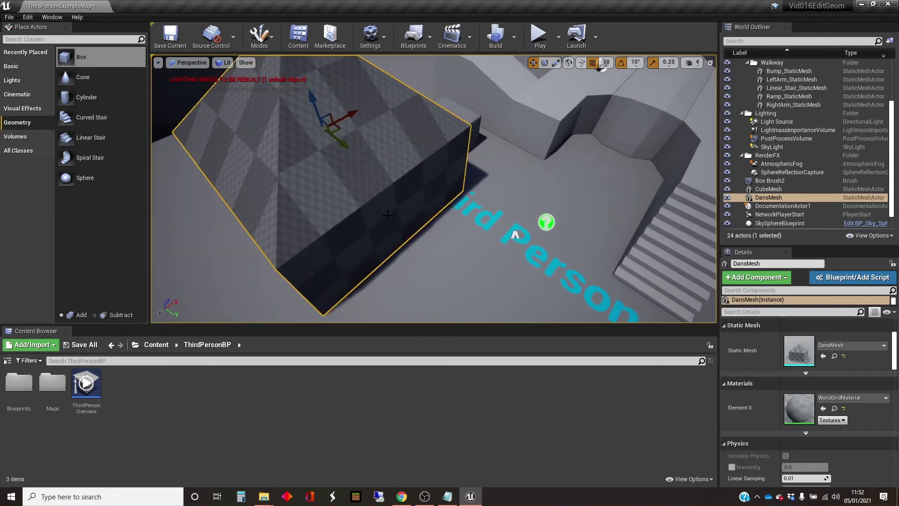
right_drag(386, 215, 400, 231)
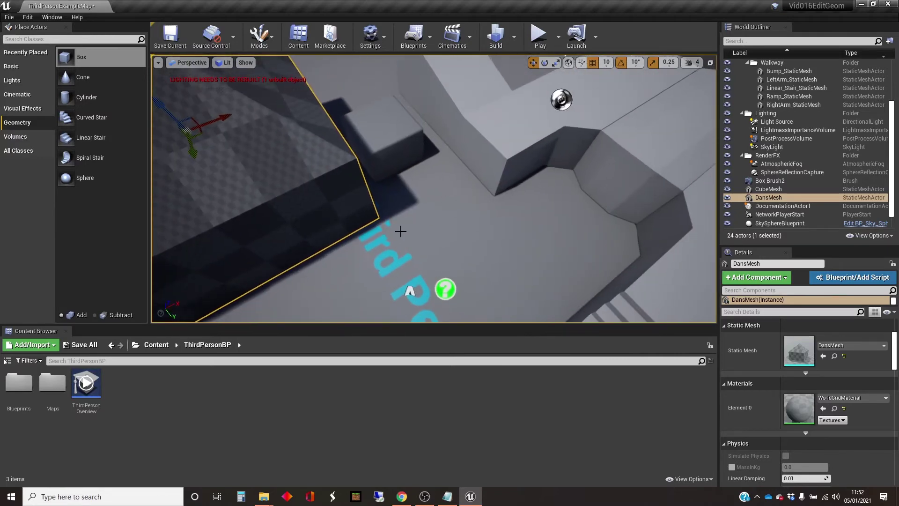
click(539, 35)
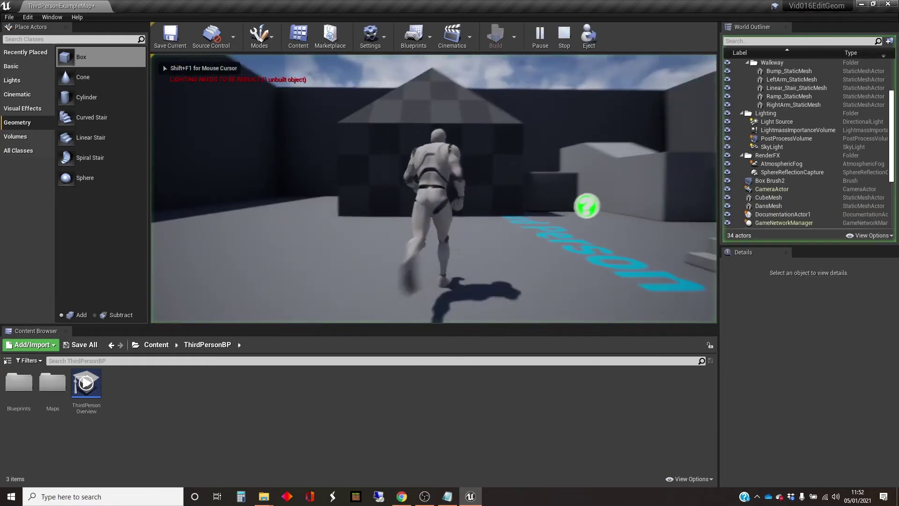
key(w)
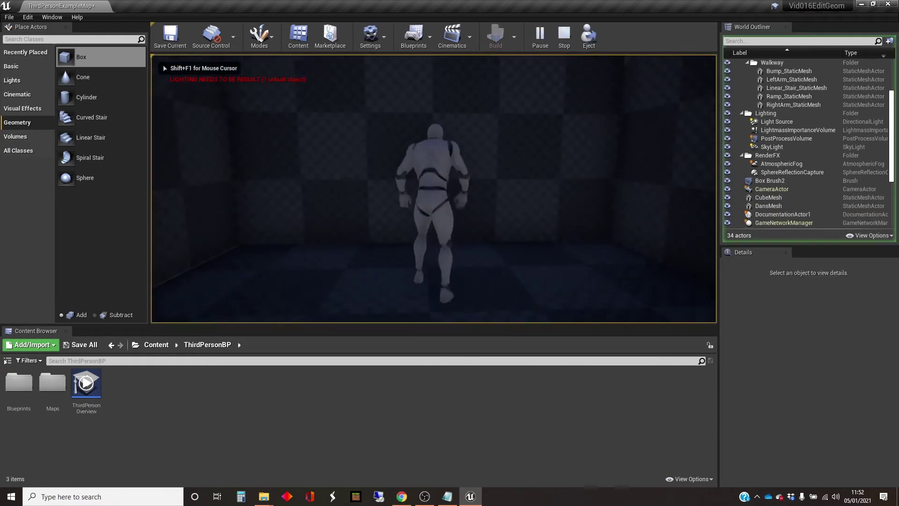
key(s)
key(w)
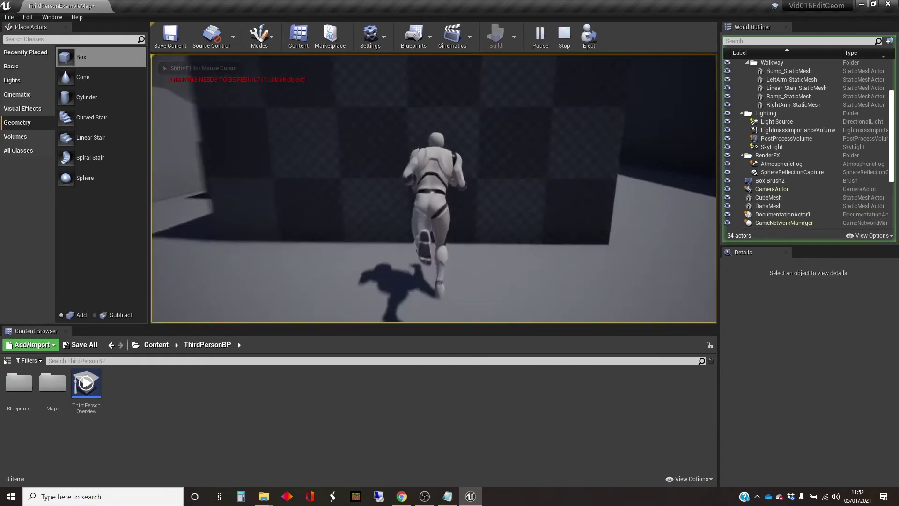
key(w)
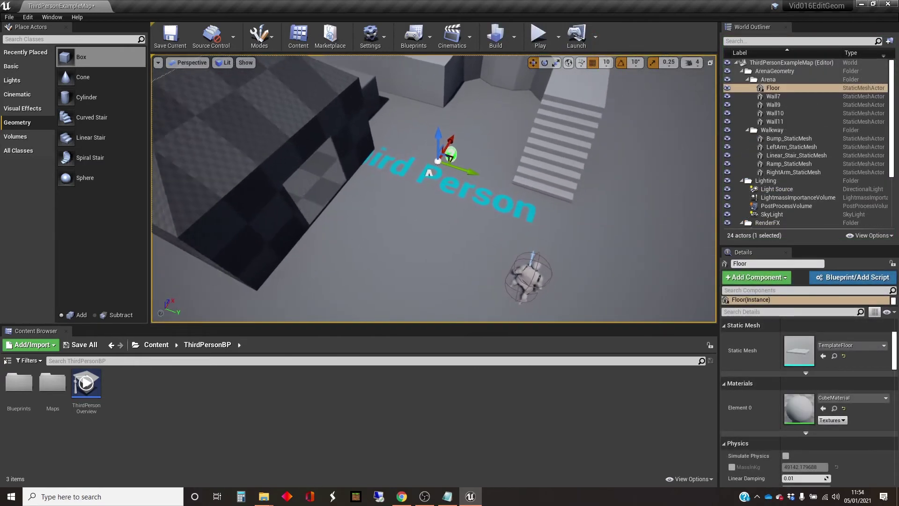
right_drag(434, 189, 434, 208)
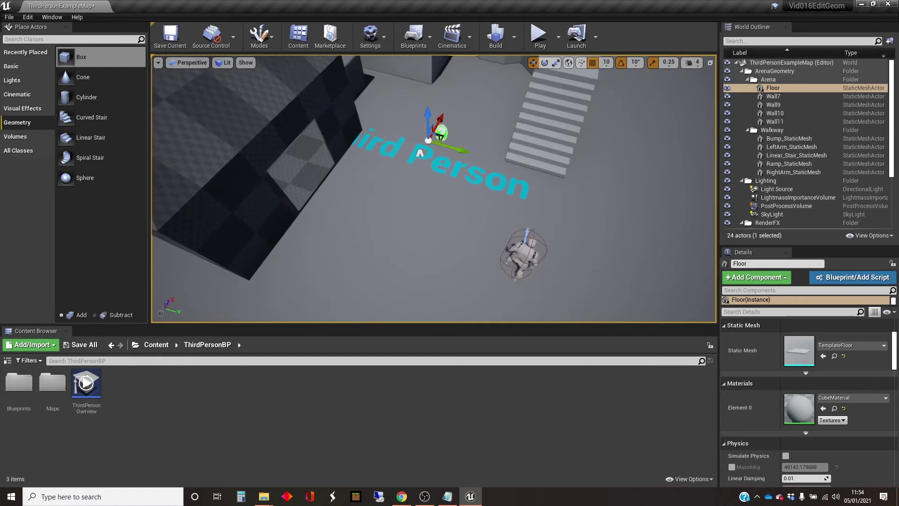
right_drag(434, 188, 380, 152)
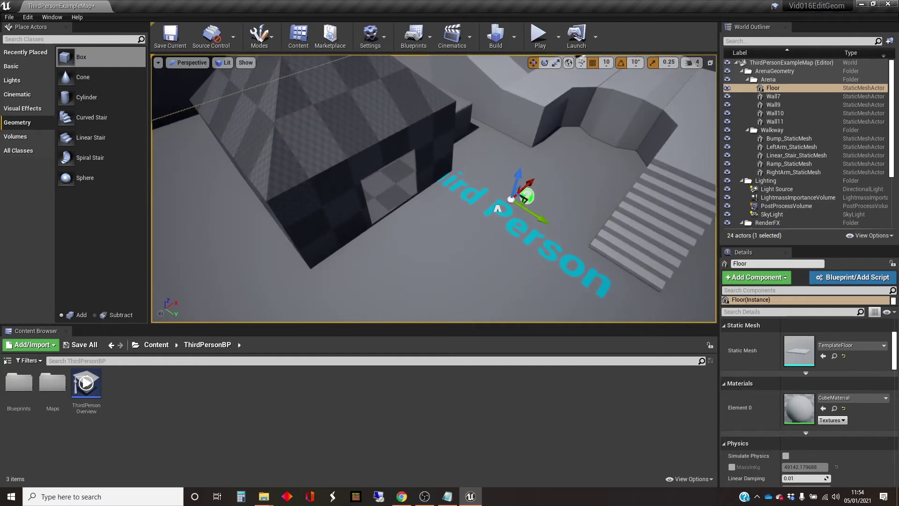
right_drag(433, 188, 463, 181)
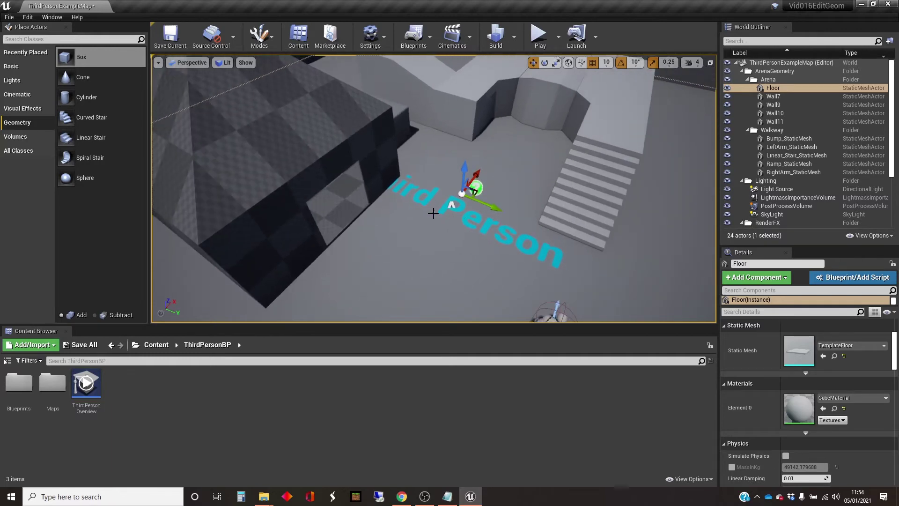
click(317, 146)
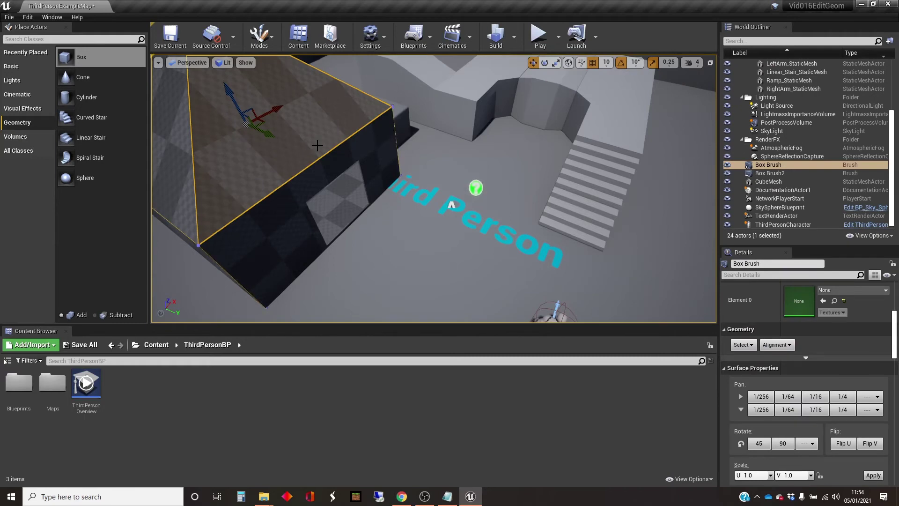
click(366, 214)
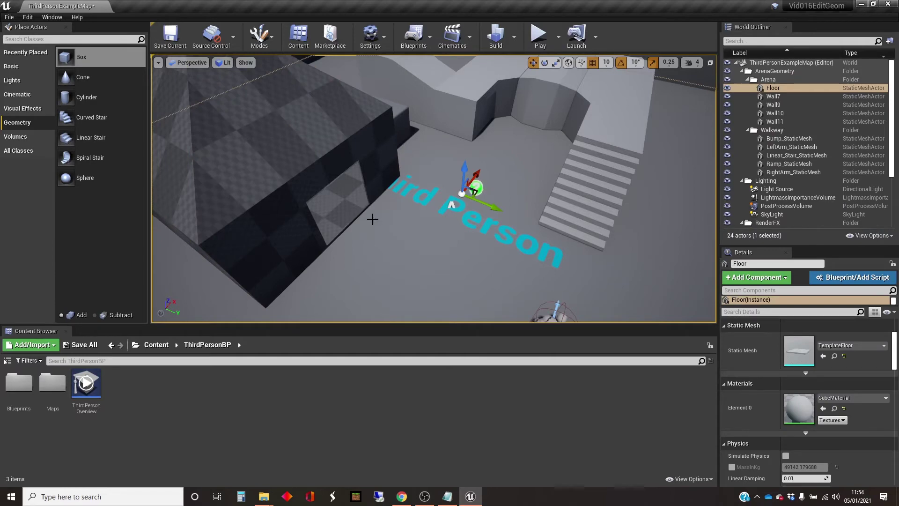
click(365, 214)
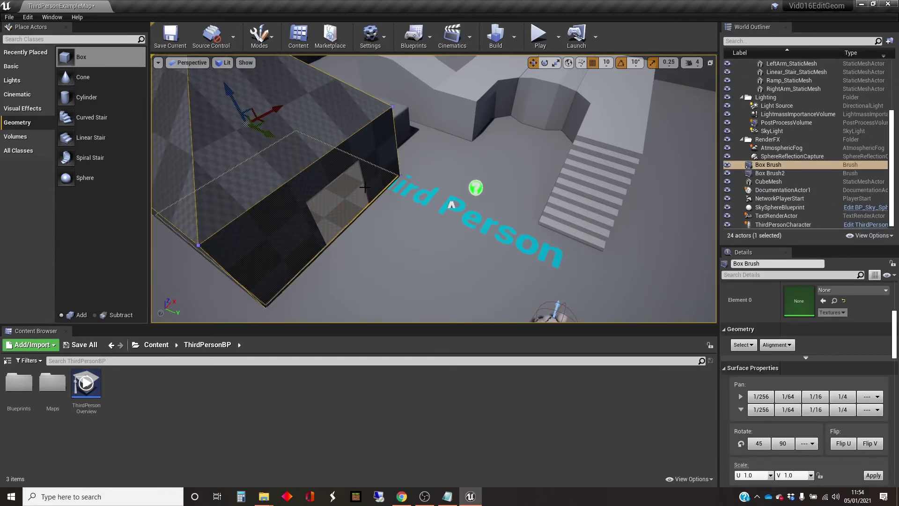
key(Escape)
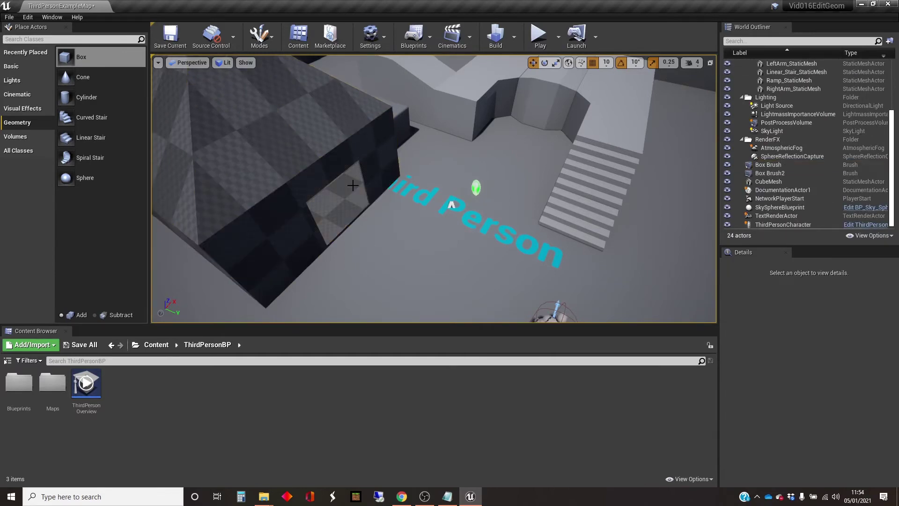
Convert Box Brush and the subtractive Box Brush2 together into one static mesh in the Content folder, keeping the suggested name.
click(778, 174)
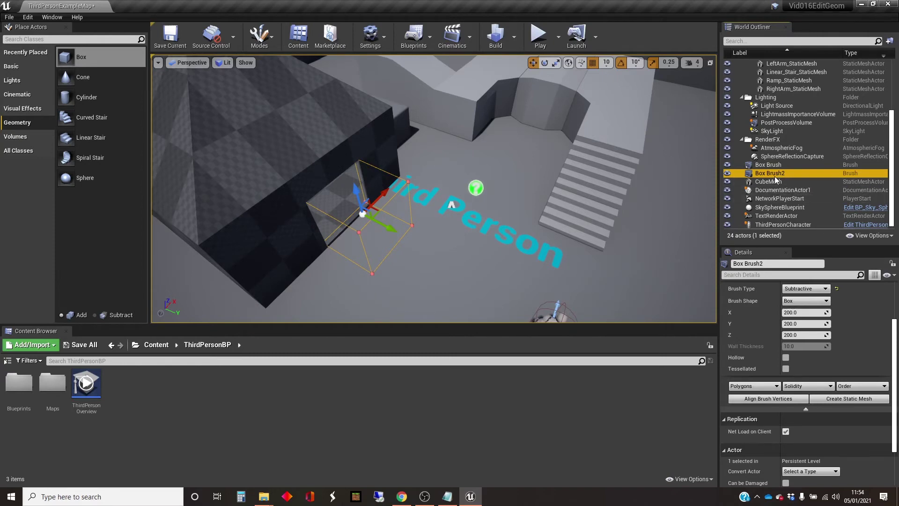
ctrl+click(784, 165)
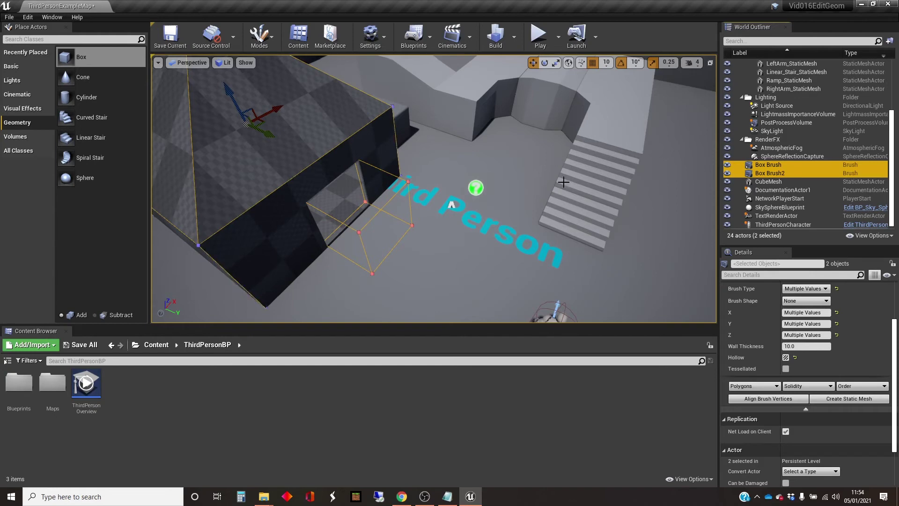
click(853, 399)
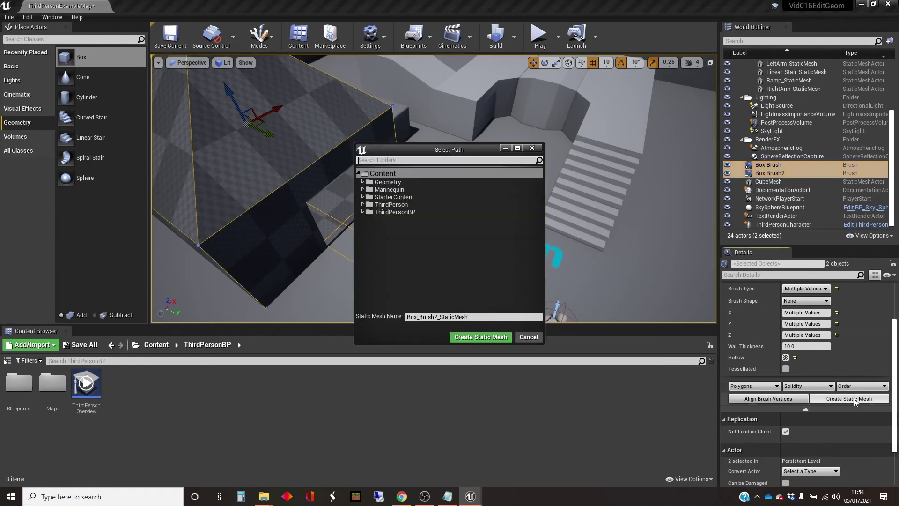
click(486, 338)
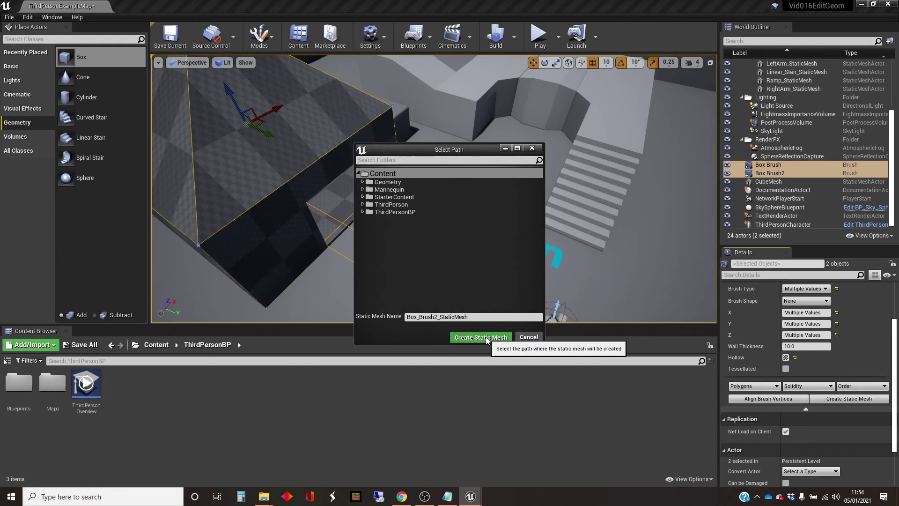
mouse_move(468, 245)
right_down()
mouse_move(412, 244)
mouse_move(421, 263)
mouse_move(389, 255)
right_up()
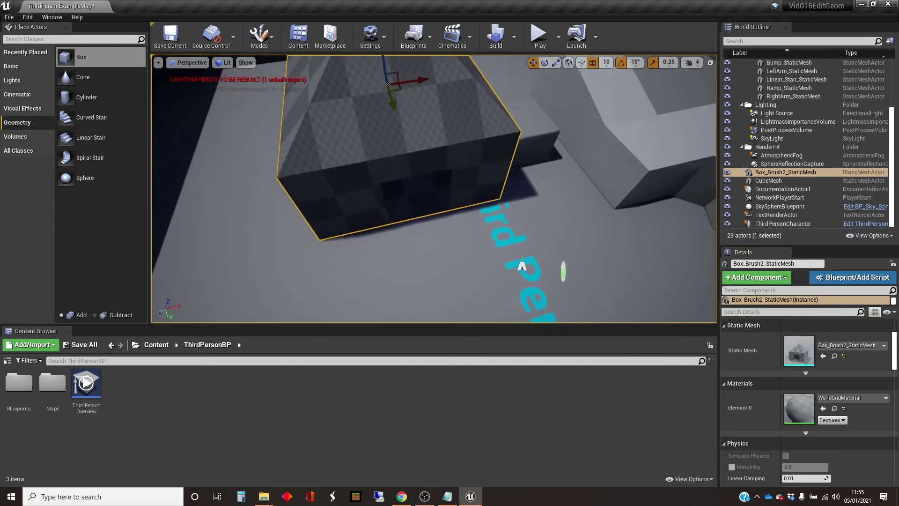
Play-test the level, running the character through the doorway into the combined house mesh and back out along its outer wall.
click(538, 35)
key(w)
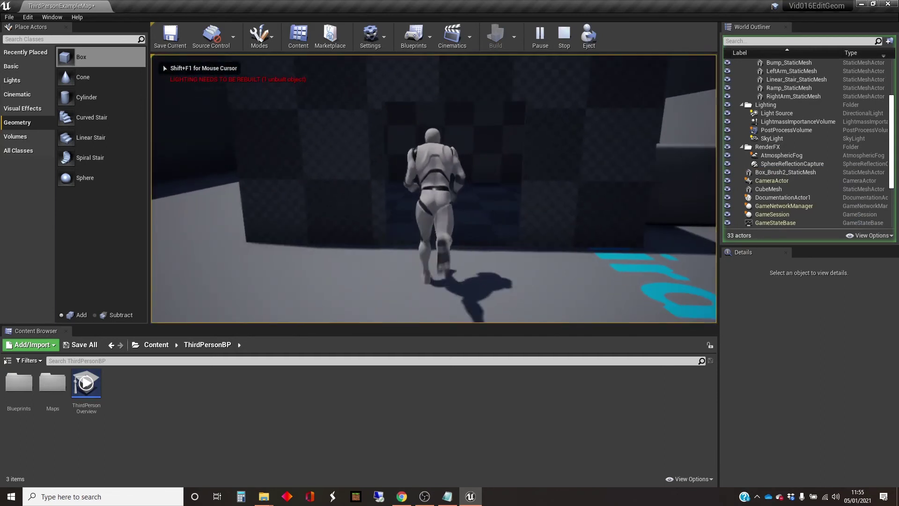
key(w)
key(w)
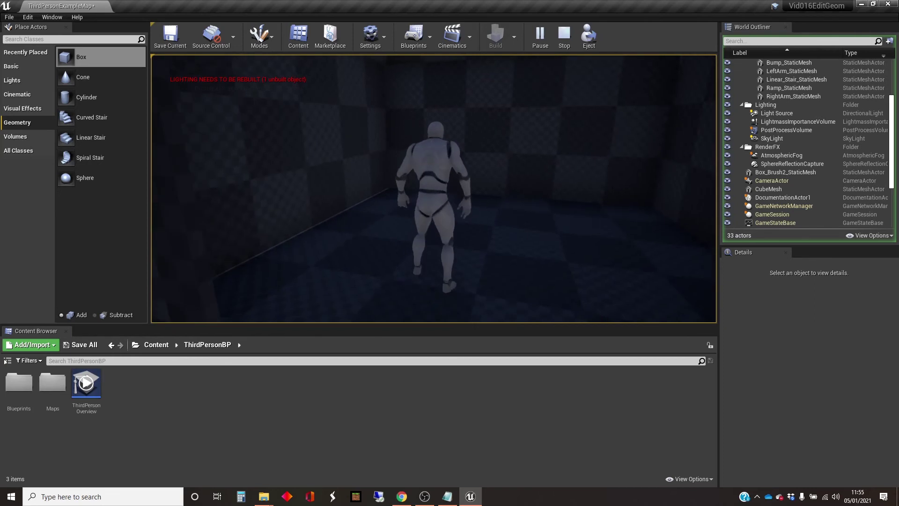
key(s)
key(d)
key(w)
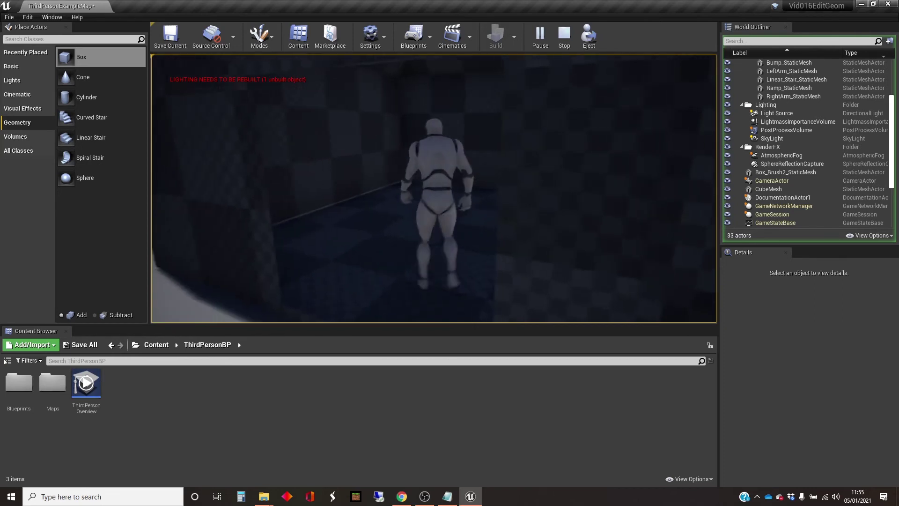
key(d)
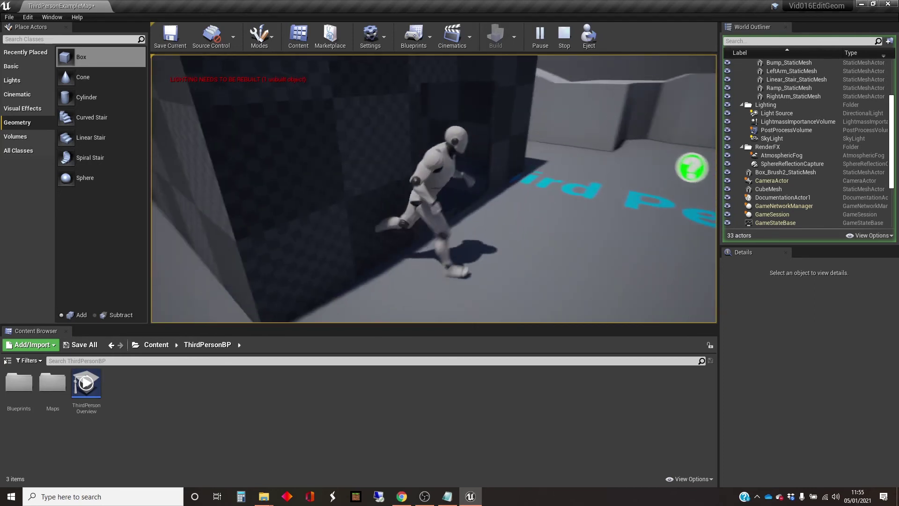
Run the character back inside the house, turn around in the room and return to the doorway to check the walk-through opening.
key(w)
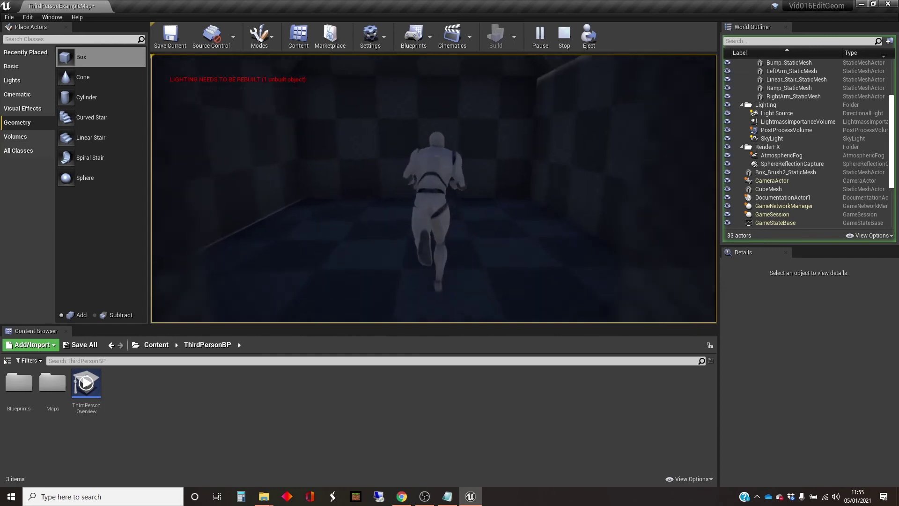
key(s)
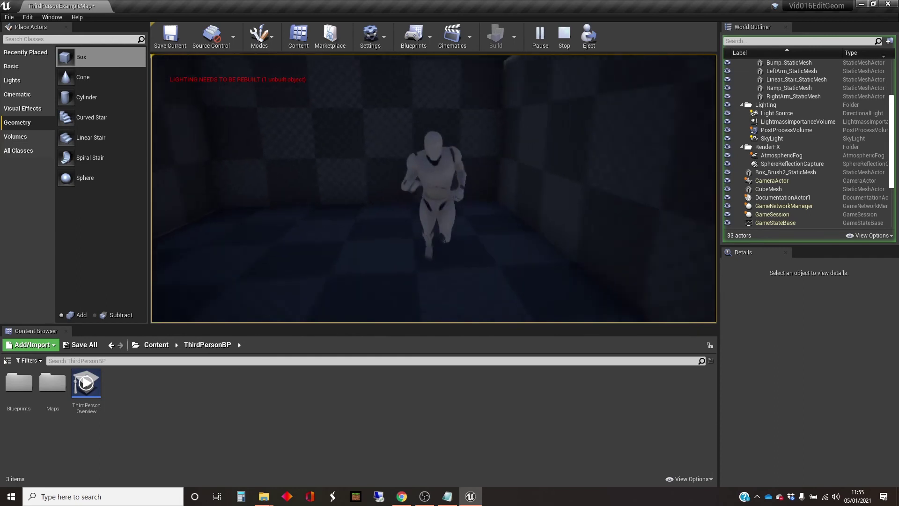
key(d)
key(w)
key(s)
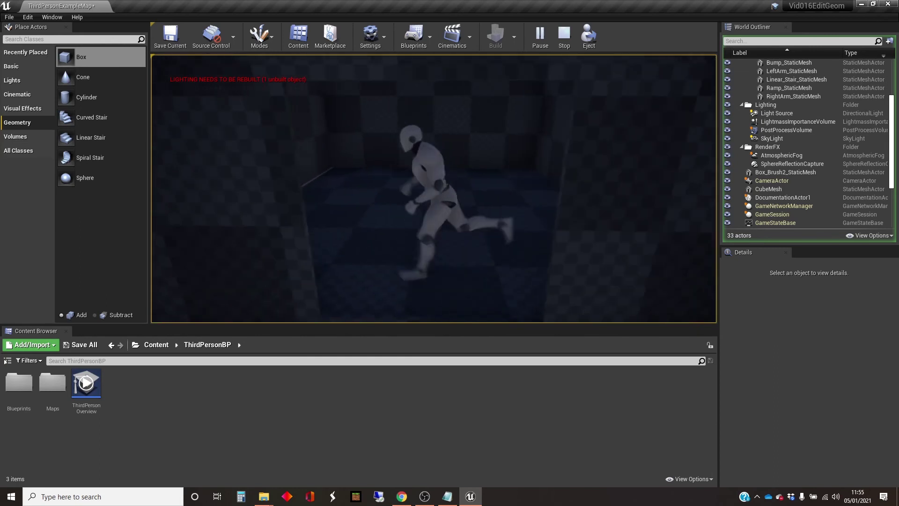